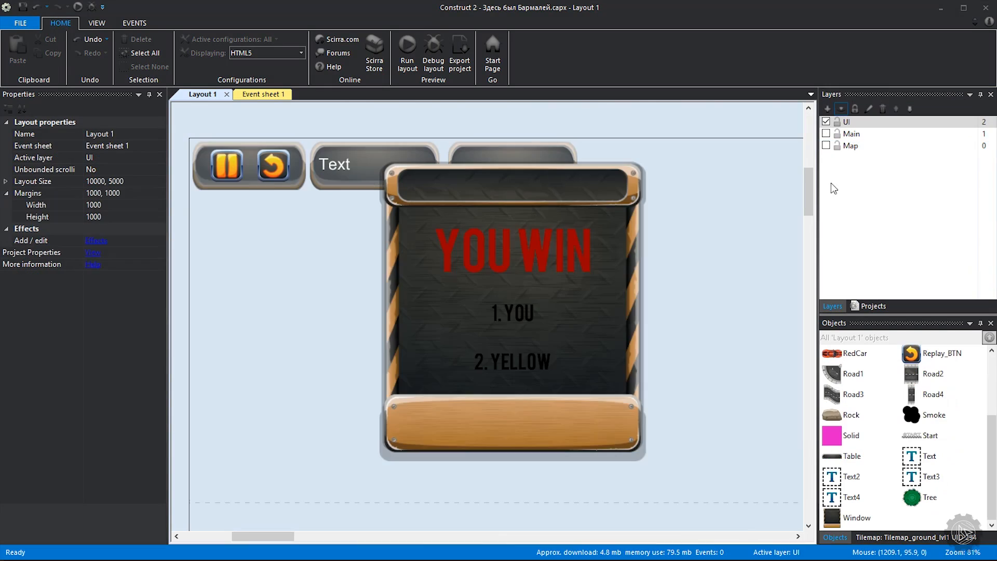
# Step: Examine the UI layer's properties and its Table, Pause_BTN and Replay_BTN sprites
pyautogui.click(865, 122)
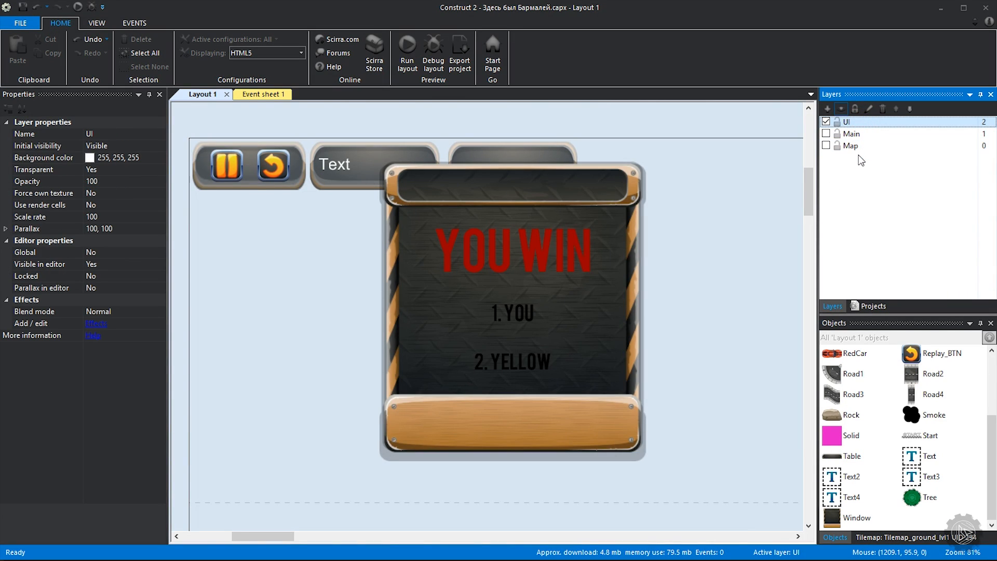
pyautogui.click(851, 456)
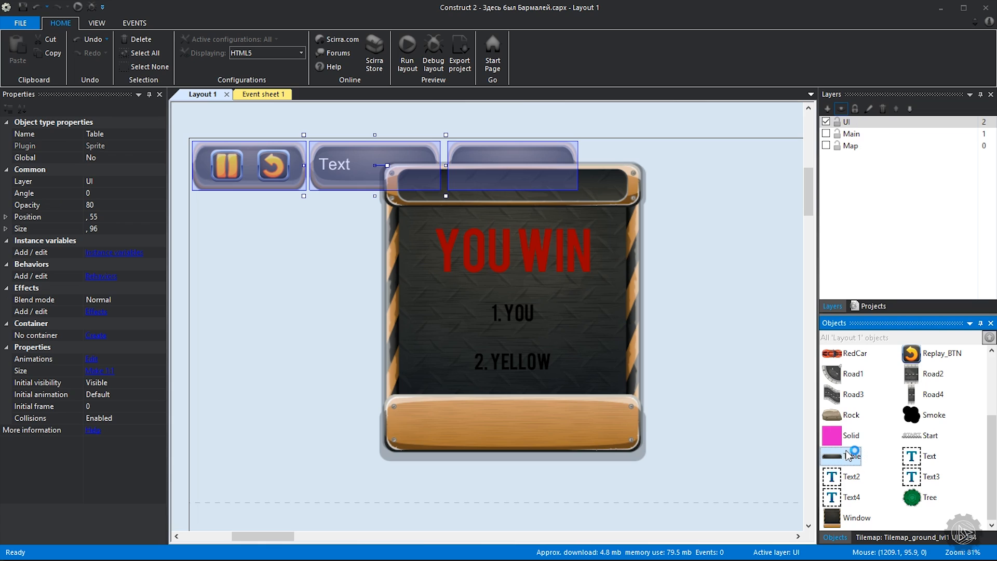
pyautogui.click(922, 354)
pyautogui.scroll(3, 922, 374)
pyautogui.click(923, 390)
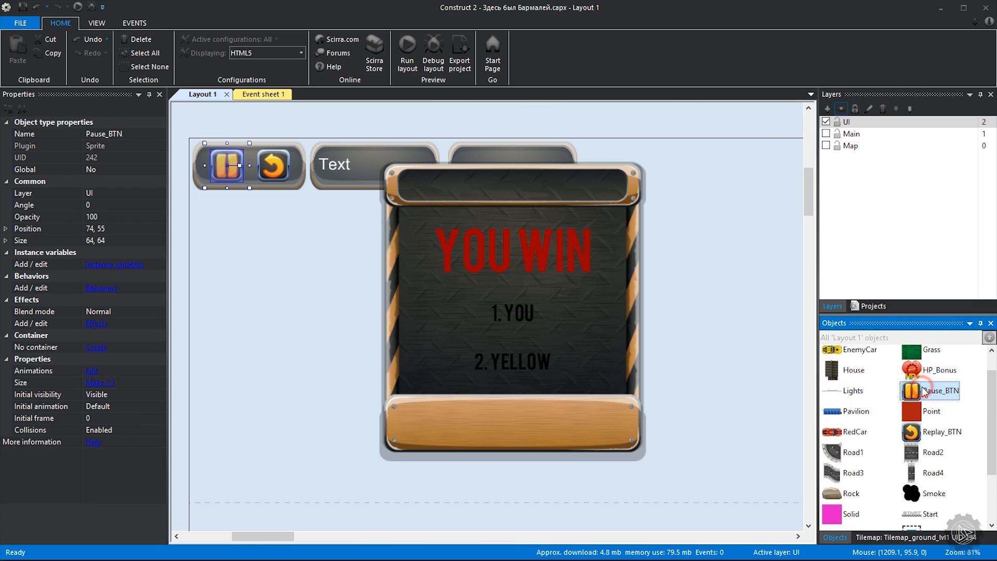
pyautogui.click(927, 431)
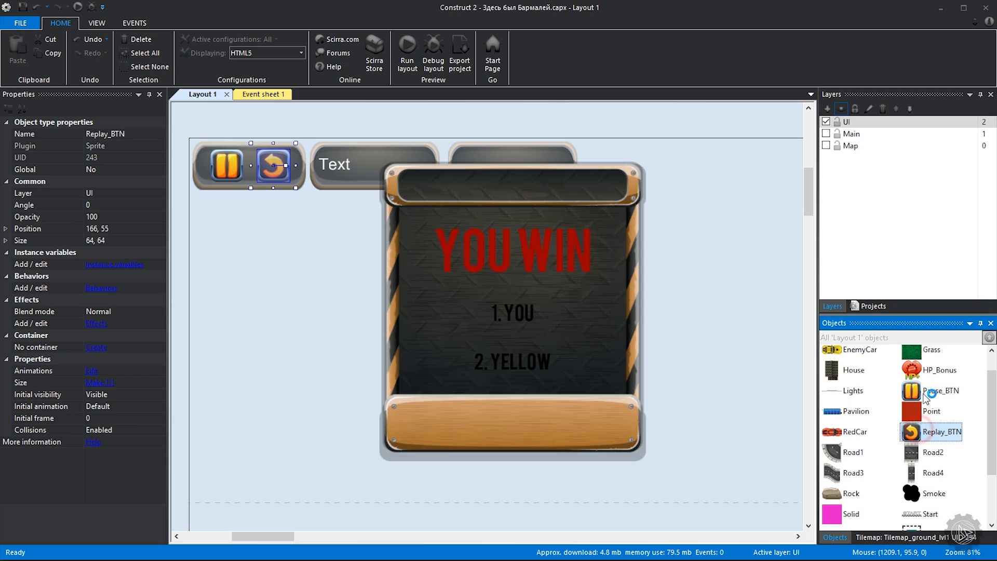
pyautogui.click(925, 396)
pyautogui.click(927, 430)
pyautogui.click(924, 398)
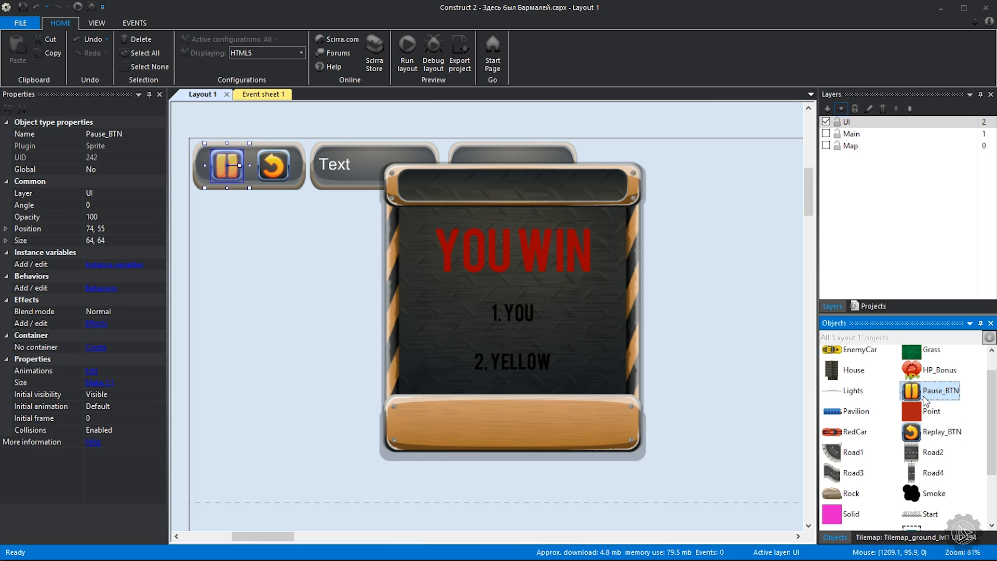
# Step: Inspect the UI text objects: the Text label, the "You win" title and the two result lines below it
pyautogui.click(338, 157)
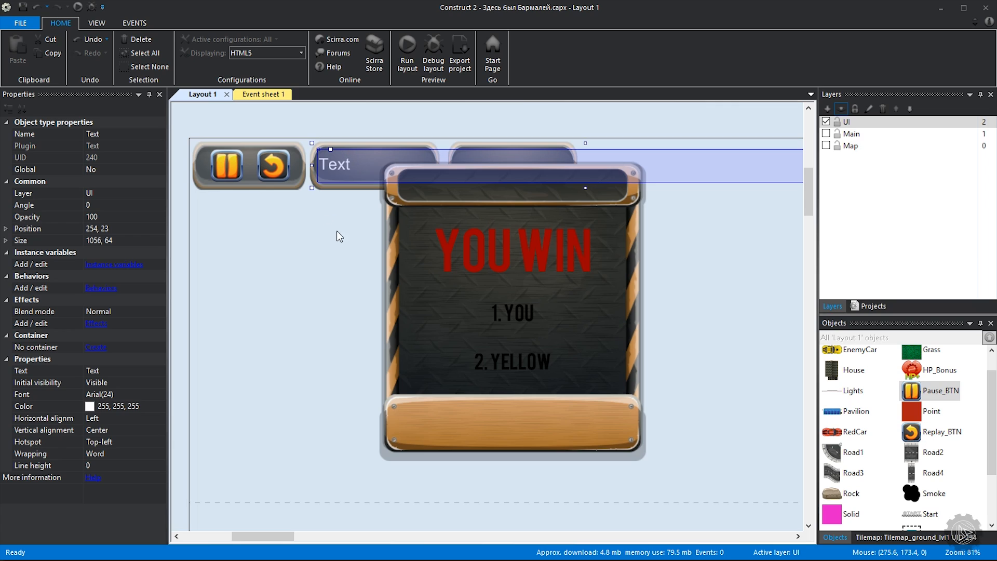
pyautogui.click(517, 254)
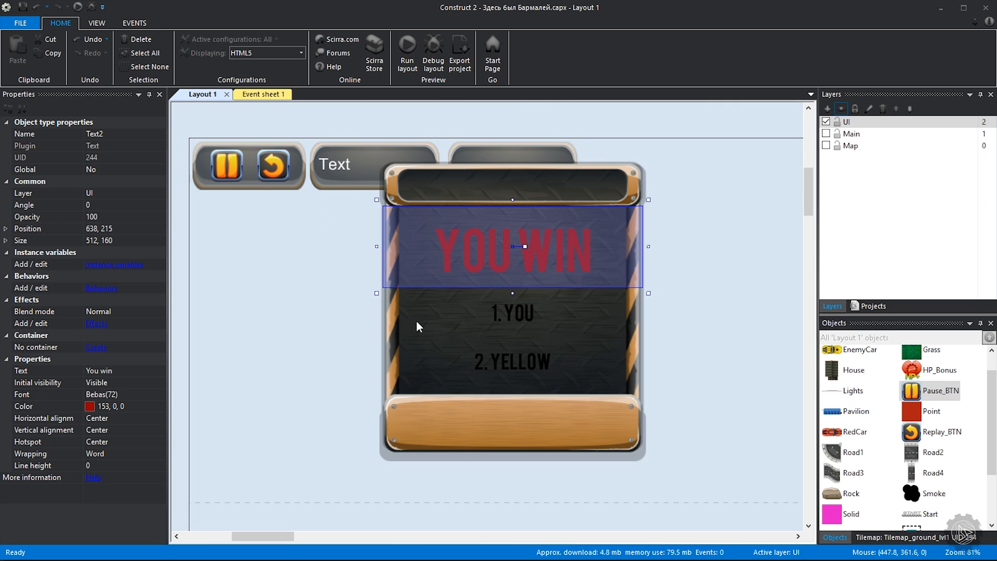
pyautogui.click(519, 326)
pyautogui.click(561, 307)
pyautogui.keyDown('shift'); pyautogui.click(540, 360); pyautogui.keyUp('shift')
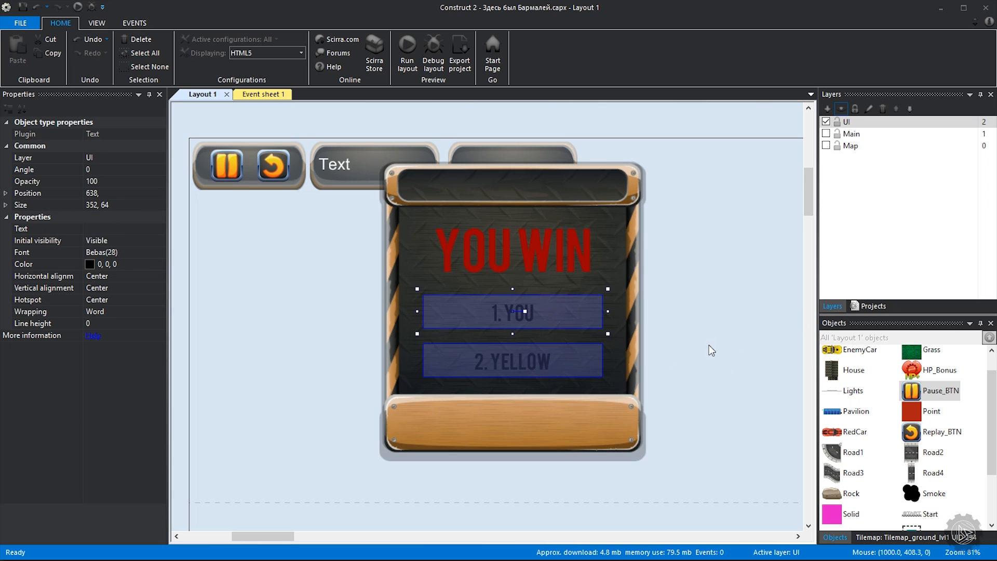
# Step: Add a family to the project containing the Text2, Text3 and Text4 objects
pyautogui.click(871, 306)
pyautogui.scroll(-5, 883, 208)
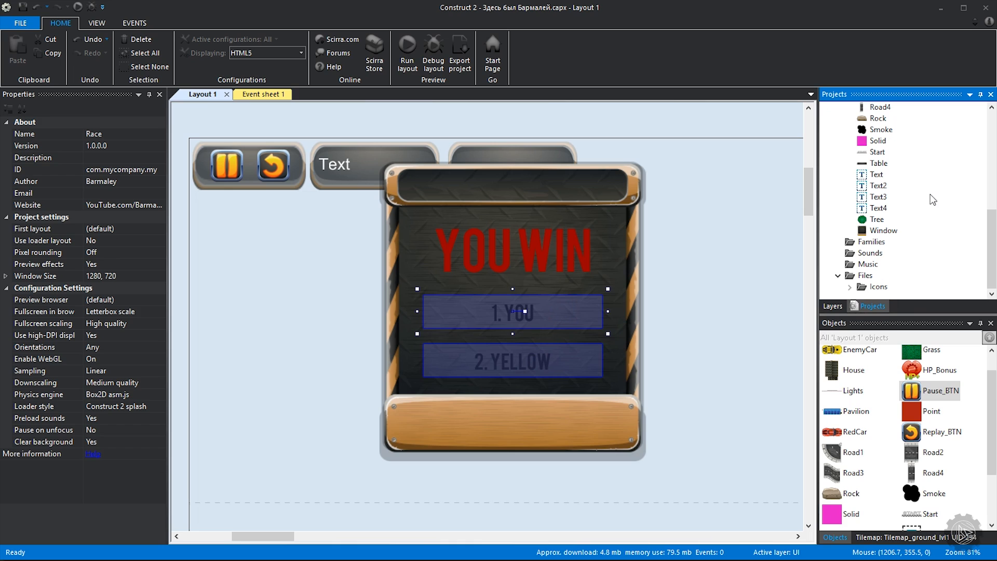
pyautogui.click(850, 241)
pyautogui.rightClick(851, 242)
pyautogui.click(877, 250)
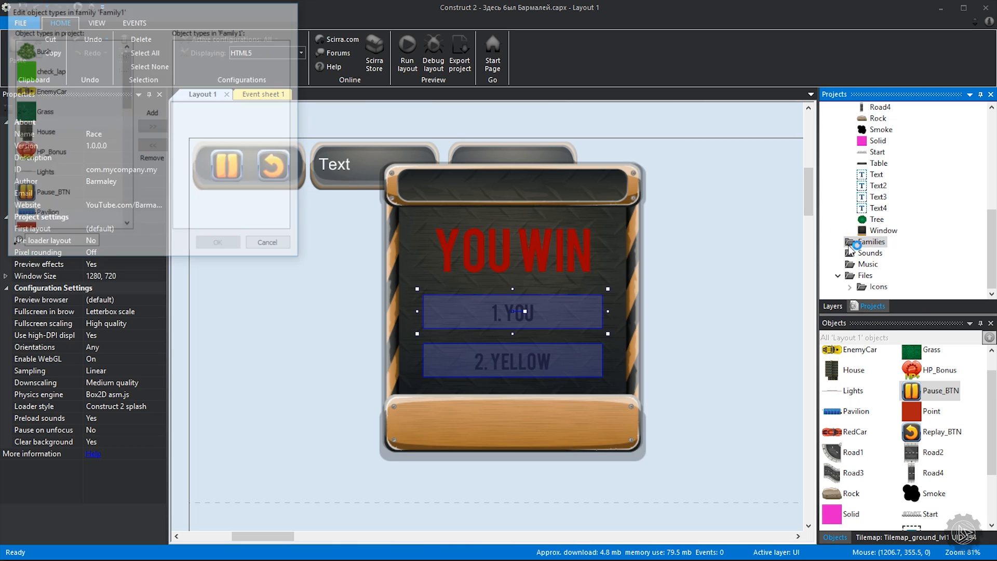
pyautogui.scroll(-6, 91, 120)
pyautogui.click(32, 144)
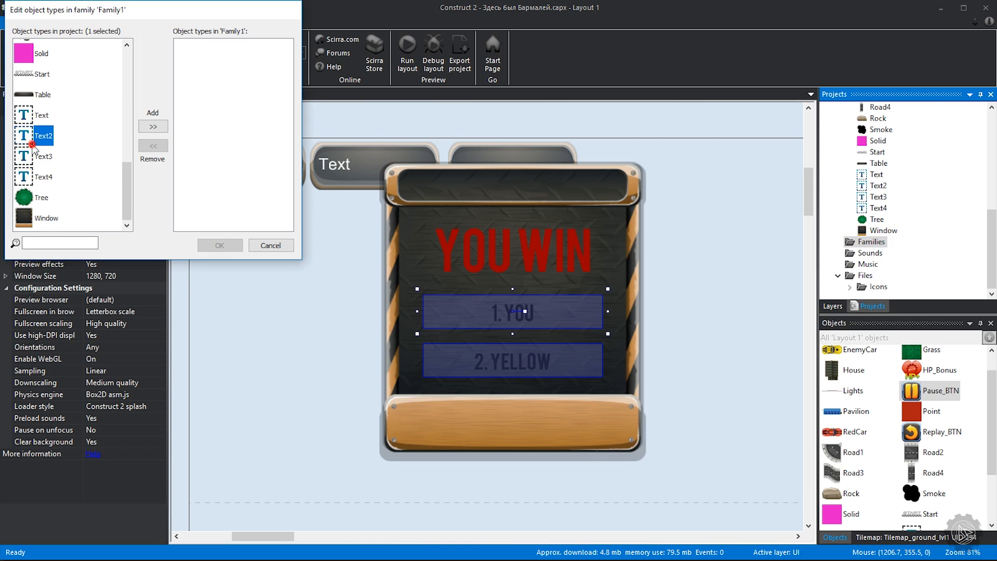
pyautogui.doubleClick(33, 143)
pyautogui.doubleClick(39, 78)
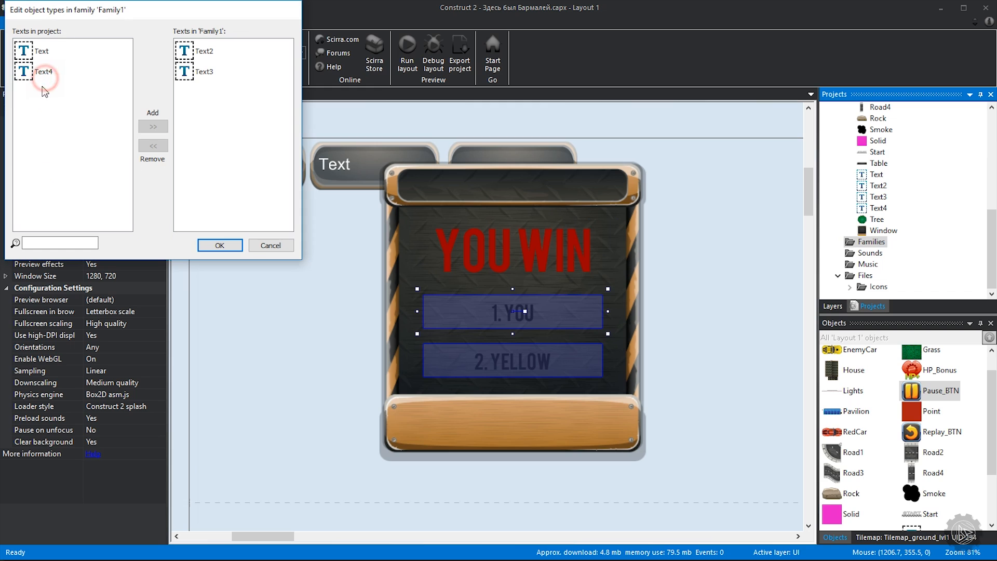
pyautogui.doubleClick(40, 79)
pyautogui.click(219, 245)
pyautogui.click(331, 260)
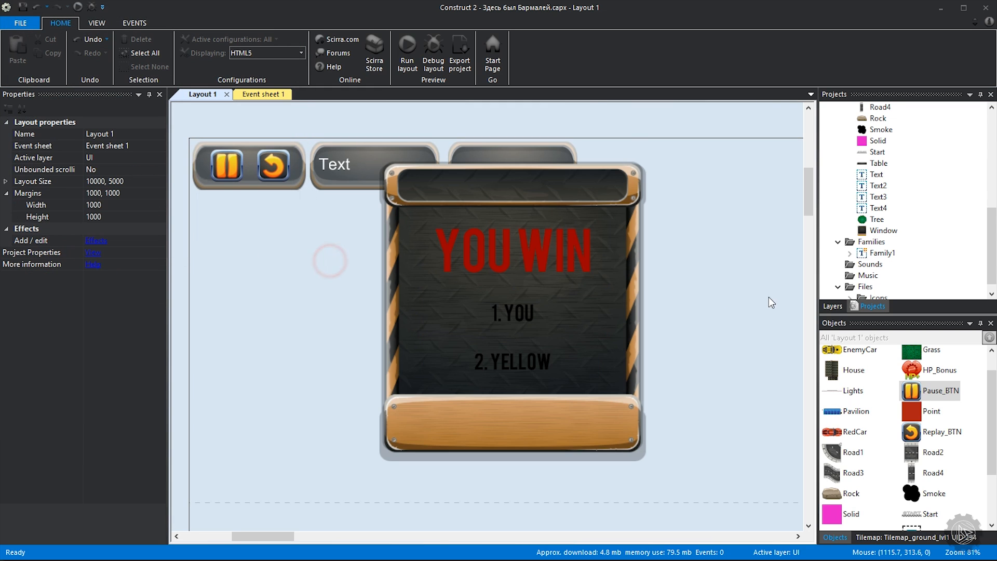
# Step: Show the Map layer and hide the UI layer to view the whole race track
pyautogui.click(828, 306)
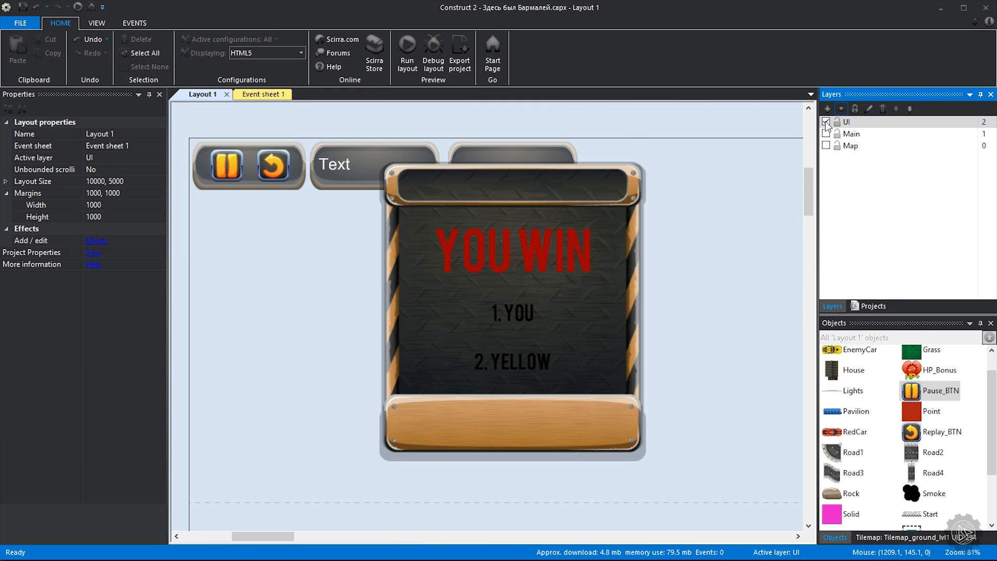
pyautogui.click(826, 146)
pyautogui.click(826, 121)
pyautogui.keyDown('ctrl'); pyautogui.scroll(-5, 680, 266); pyautogui.keyUp('ctrl')
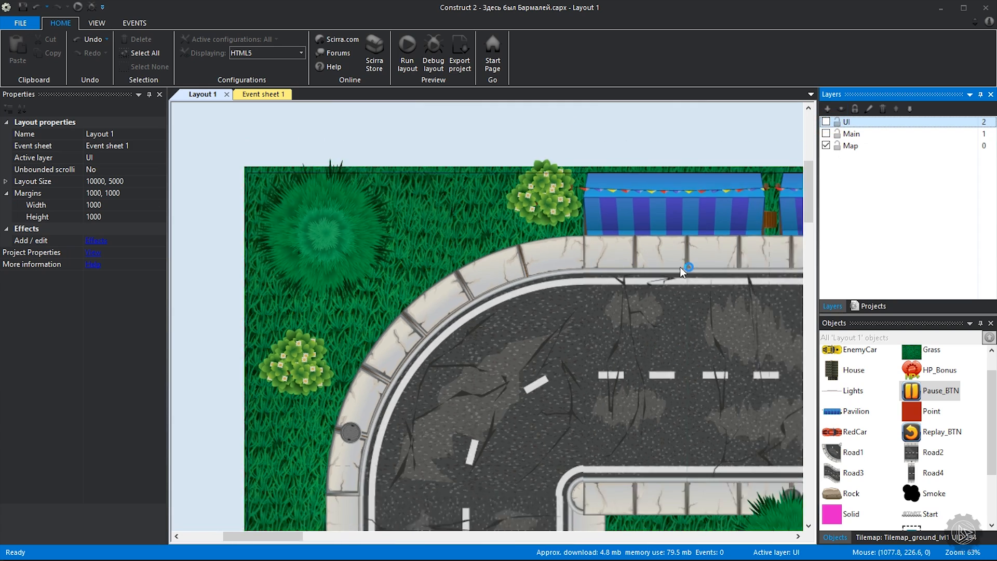
pyautogui.keyDown('ctrl'); pyautogui.scroll(-4, 649, 334); pyautogui.keyUp('ctrl')
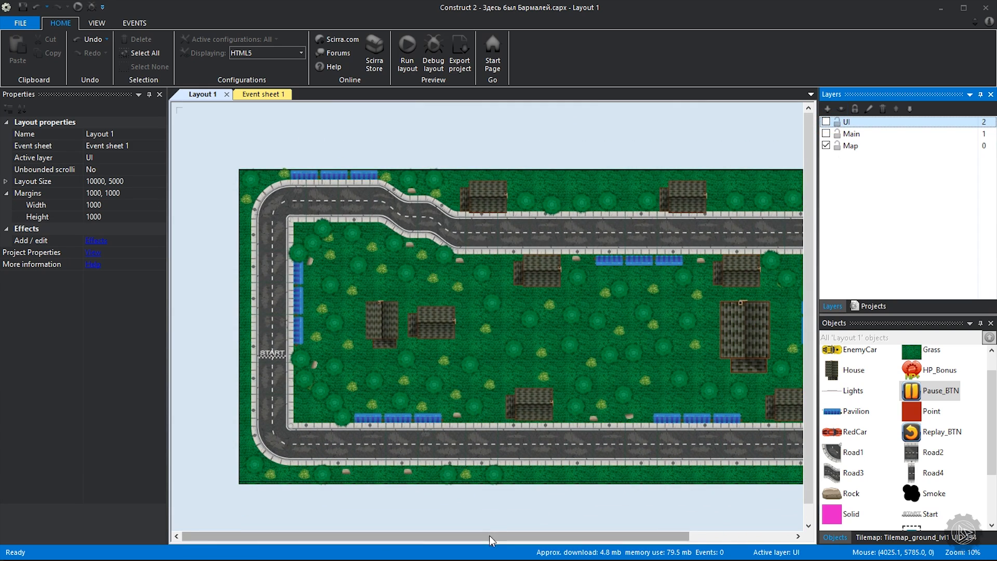
pyautogui.moveTo(489, 535); pyautogui.dragTo(547, 535)
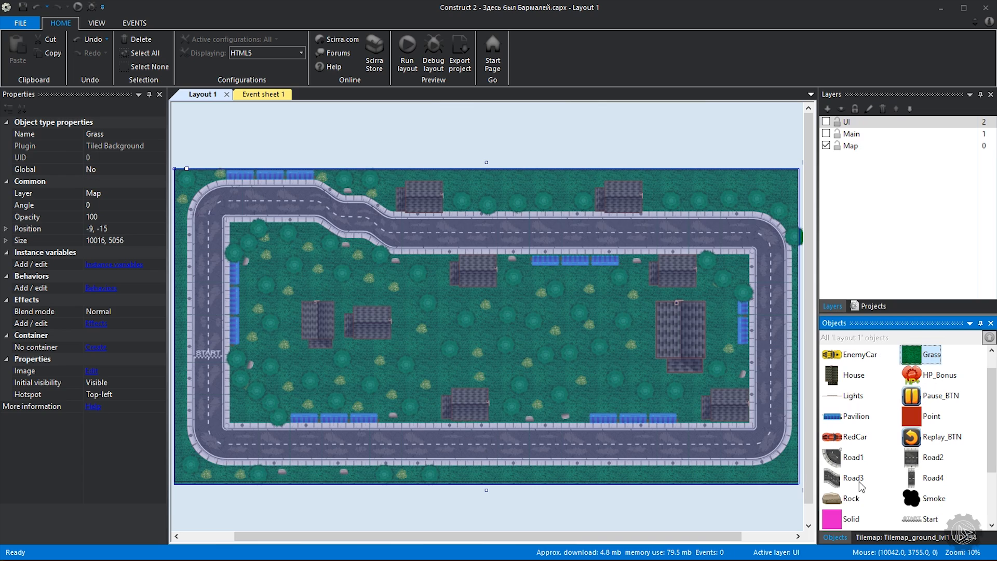
# Step: Examine where the rocks, road pieces, houses, bushes and trees are placed on the Map layer
pyautogui.click(846, 498)
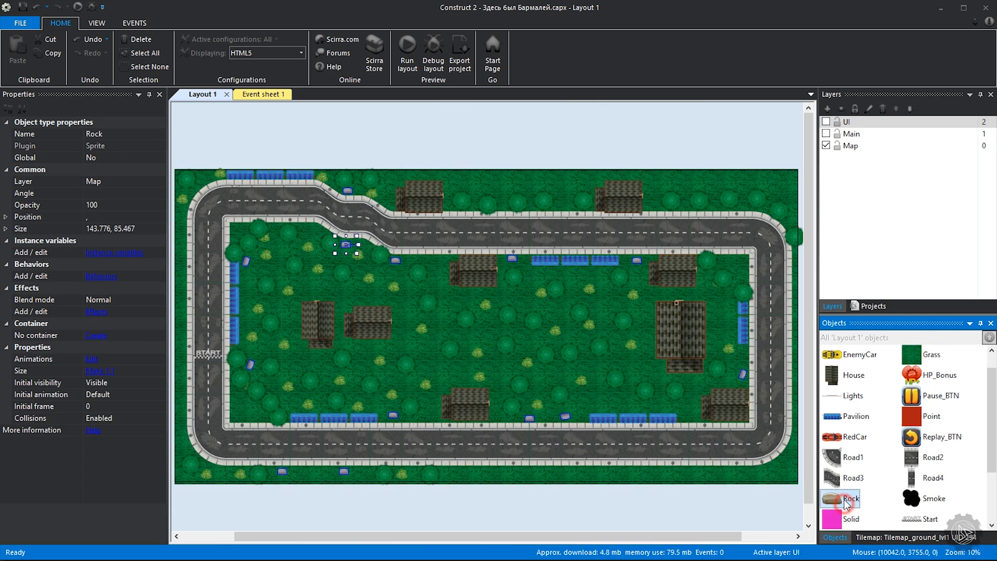
pyautogui.click(848, 481)
pyautogui.click(847, 458)
pyautogui.click(930, 458)
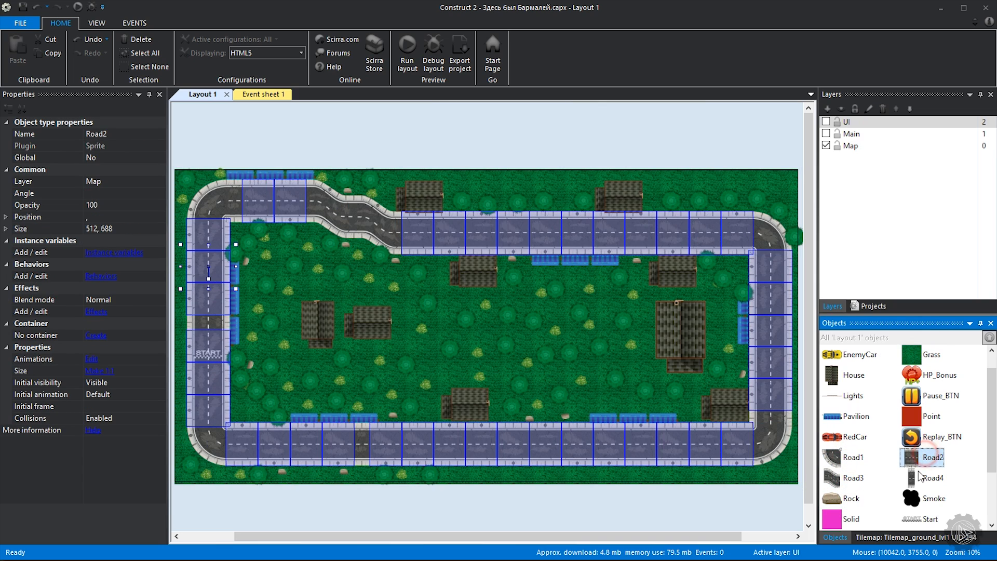
pyautogui.click(914, 477)
pyautogui.click(854, 376)
pyautogui.scroll(1, 856, 399)
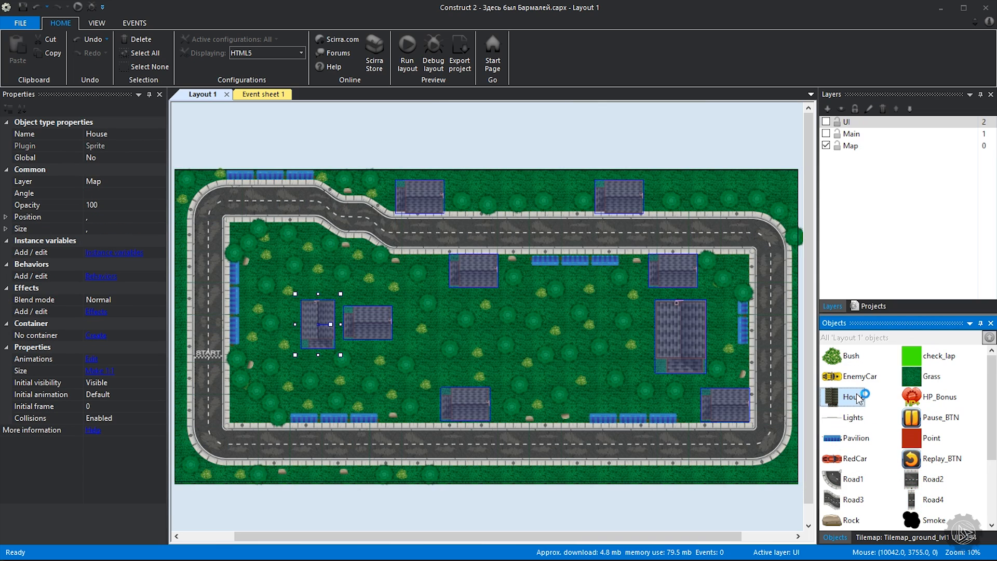
pyautogui.click(851, 356)
pyautogui.scroll(-5, 910, 423)
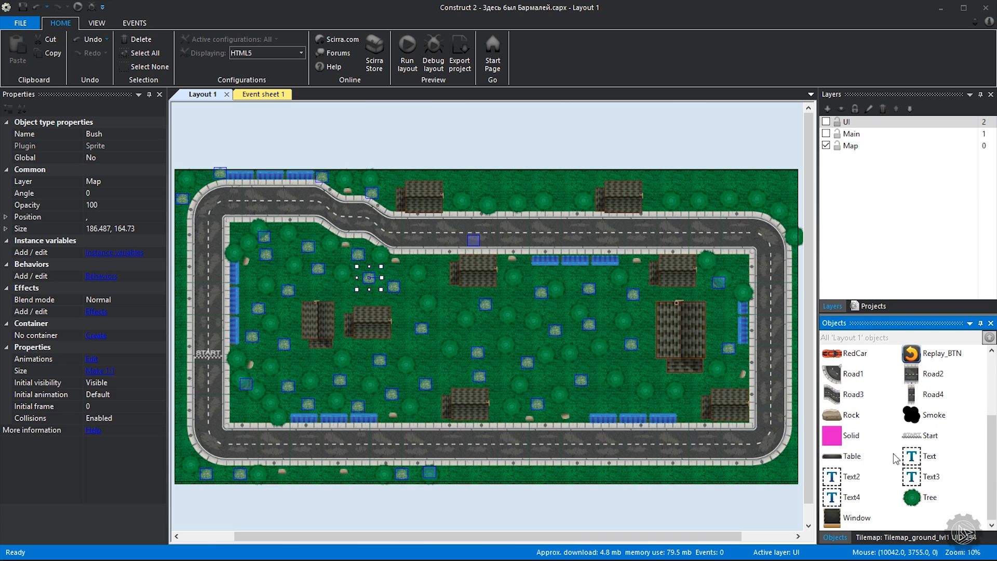
pyautogui.click(918, 497)
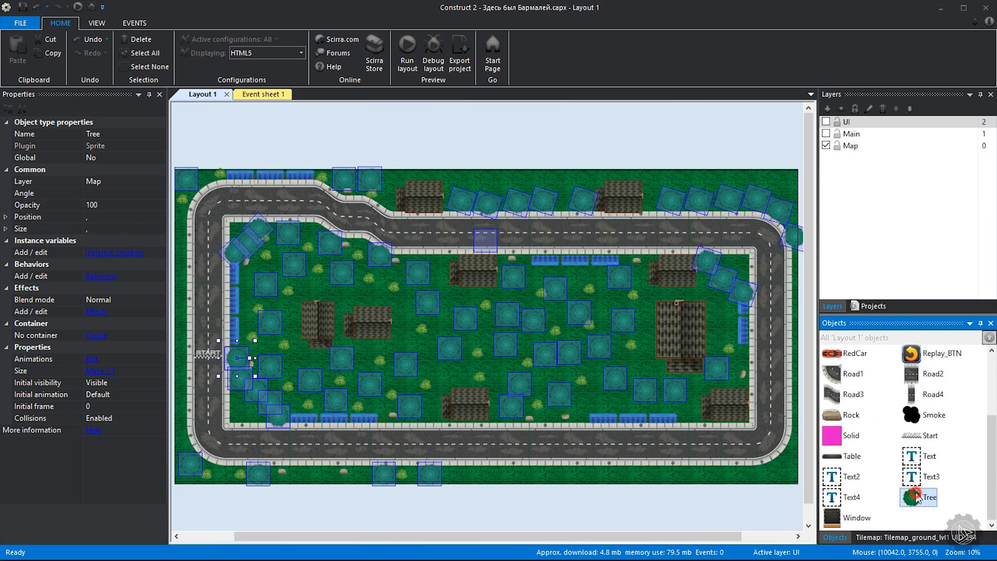
# Step: Hide the Map layer and show the Main layer instead
pyautogui.click(826, 146)
pyautogui.click(826, 134)
pyautogui.click(725, 136)
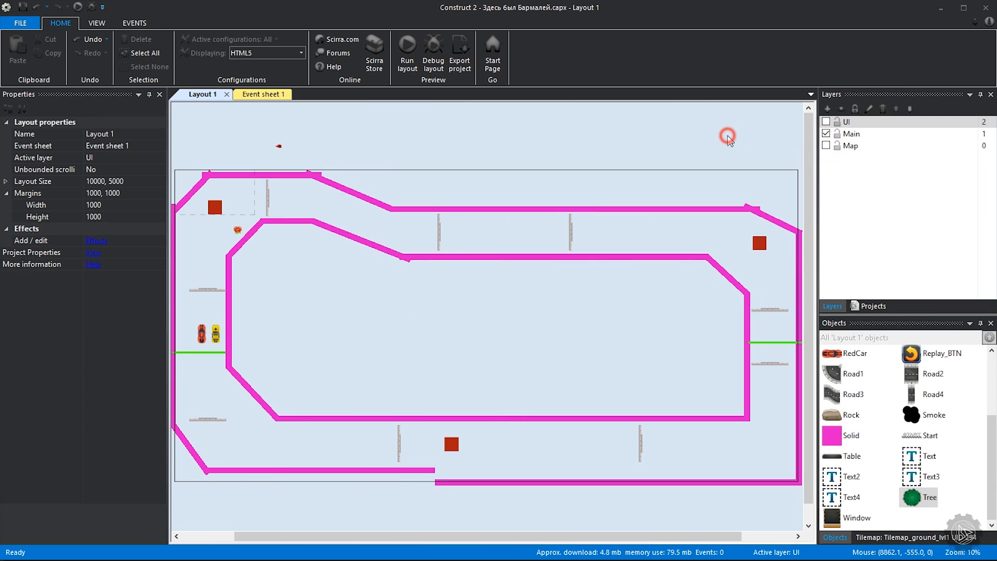
# Step: Inspect the Solid, check_lap, Point and Lights objects on the Main layer, including their behaviors and instance variables
pyautogui.click(834, 437)
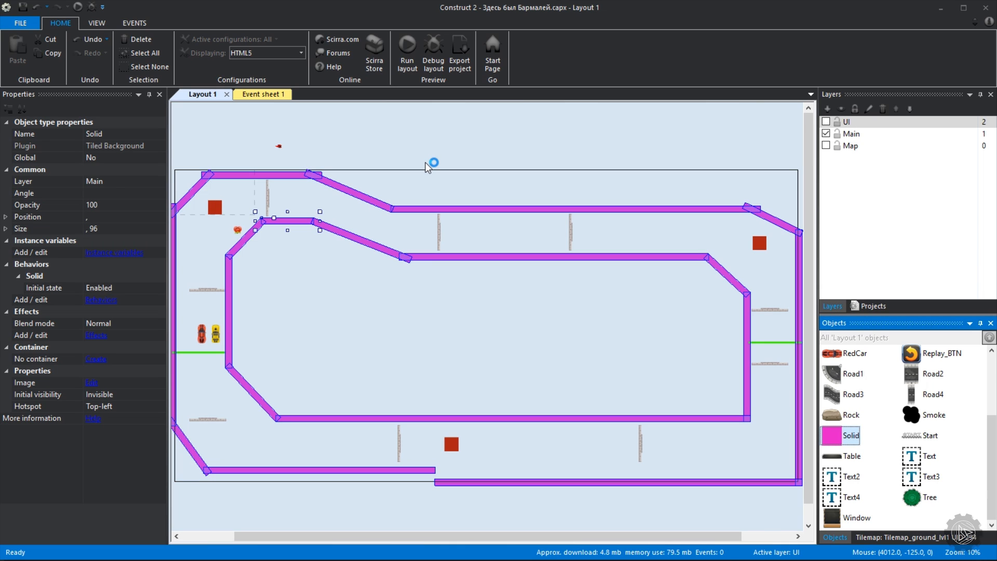
pyautogui.scroll(3, 903, 426)
pyautogui.click(936, 357)
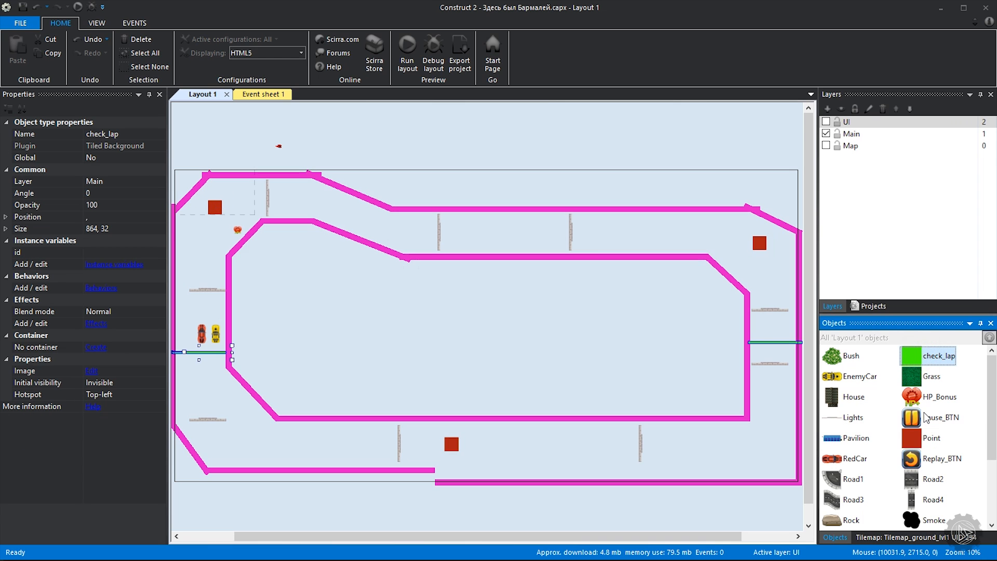
pyautogui.click(919, 438)
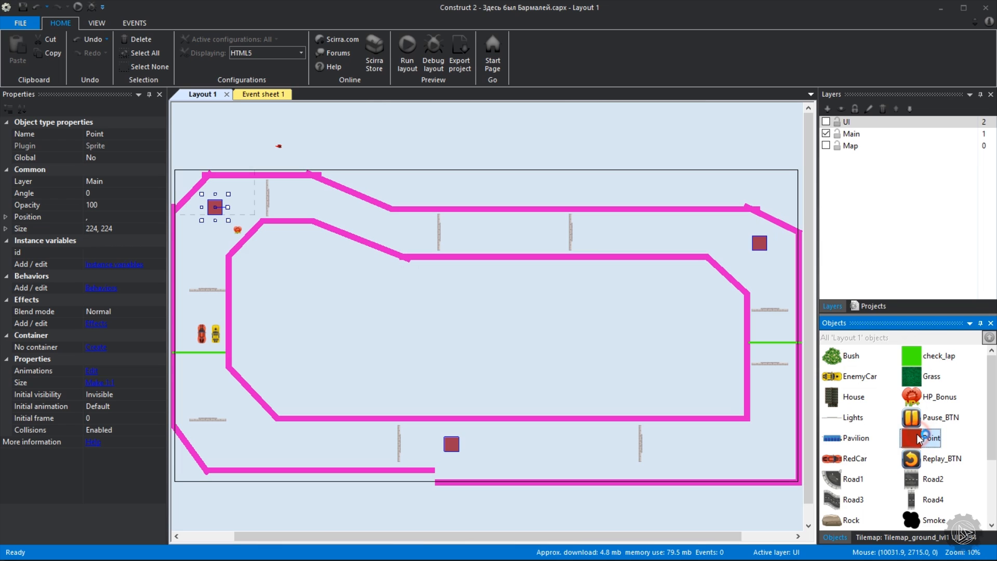
pyautogui.click(846, 424)
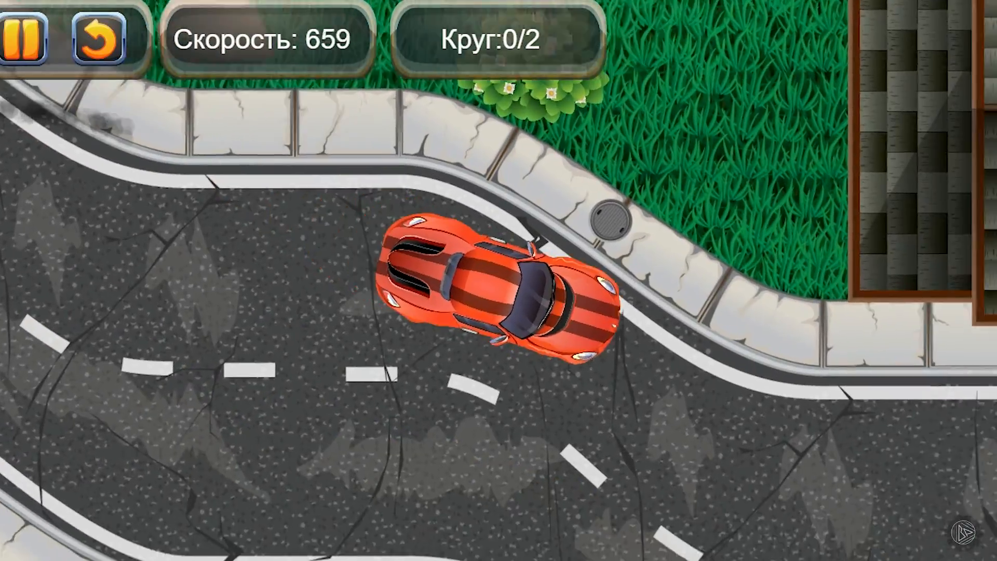
# Step: Test-drive the red car along the track in the running game
pyautogui.press('Left')
pyautogui.press('Up')
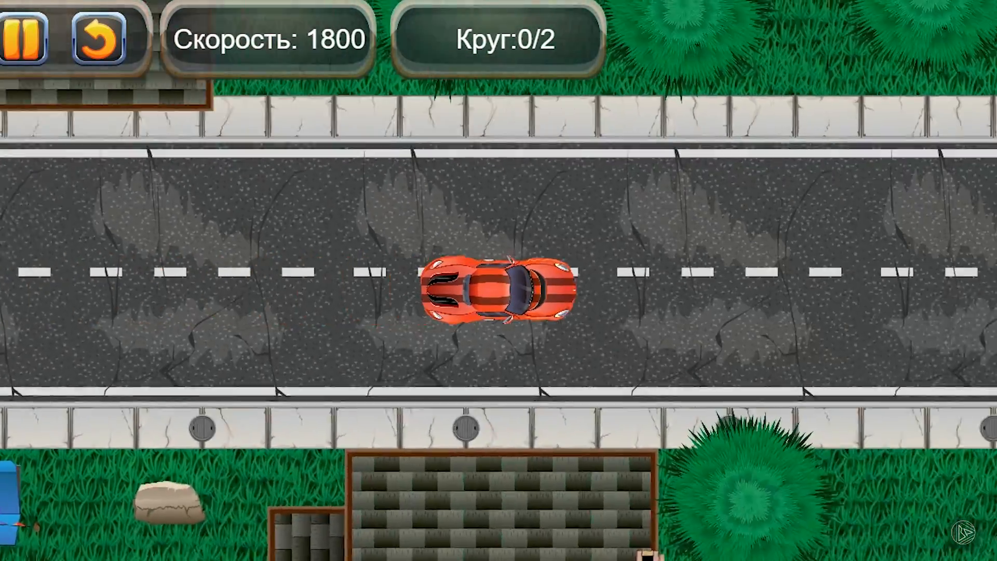
pyautogui.press('Right')
pyautogui.press('Up')
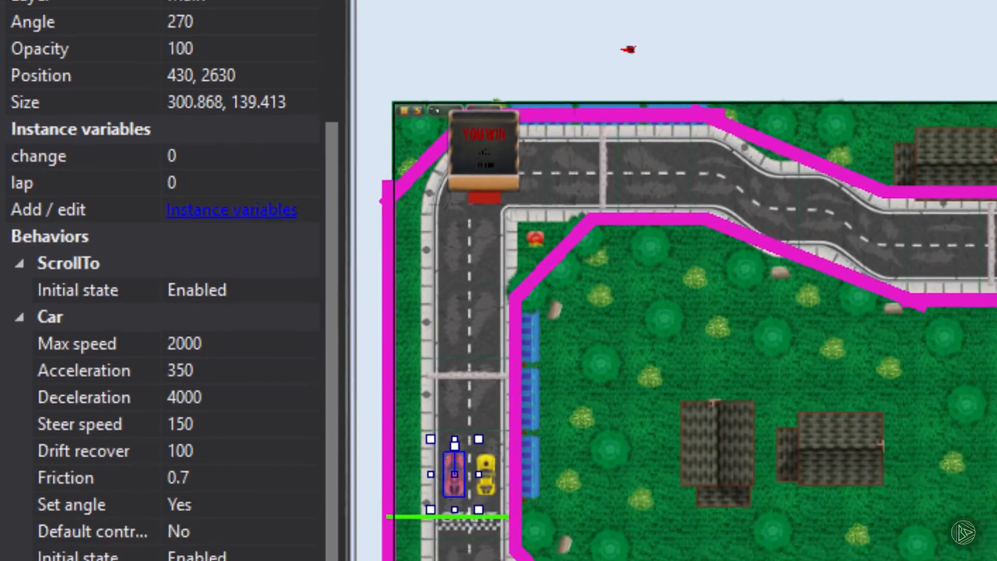
# Step: Inspect the yellow enemy car's instance variables and Pathfinding behavior settings beside the start line
pyautogui.click(485, 473)
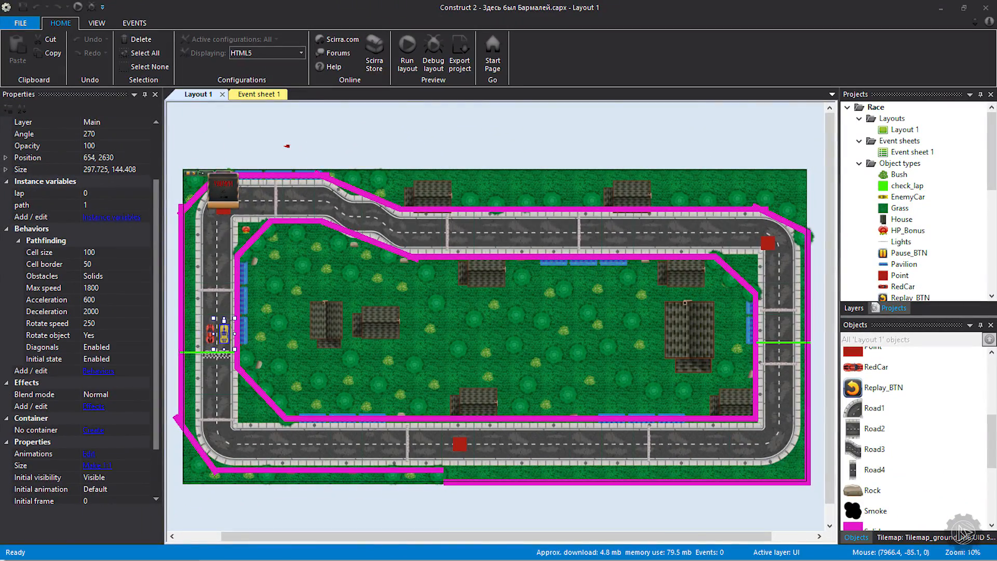